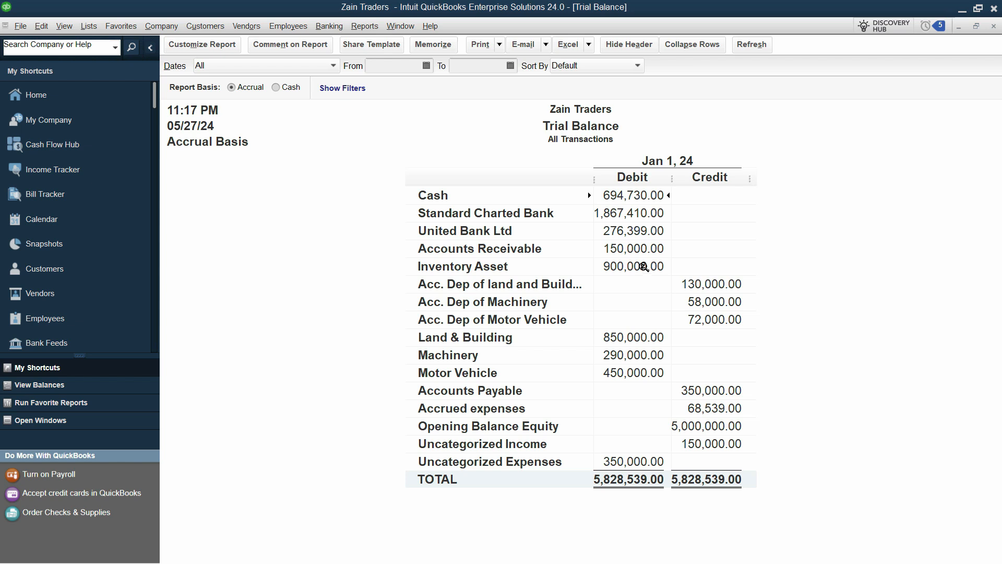
Open the Inventory Asset transactions from the trial balance, narrowing the Name column and widening the Memo and Split columns.
double_click(614, 267)
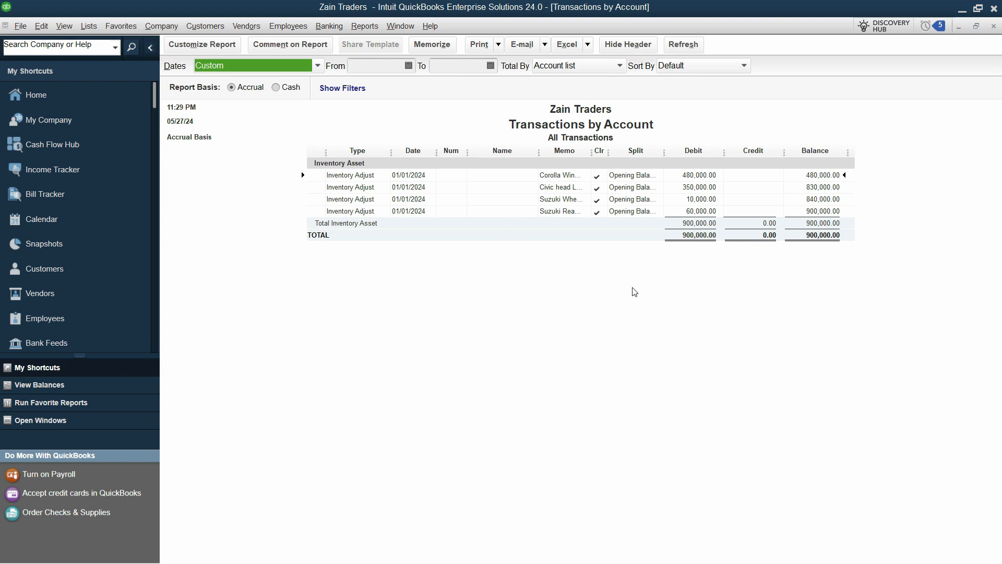
drag(538, 151, 493, 152)
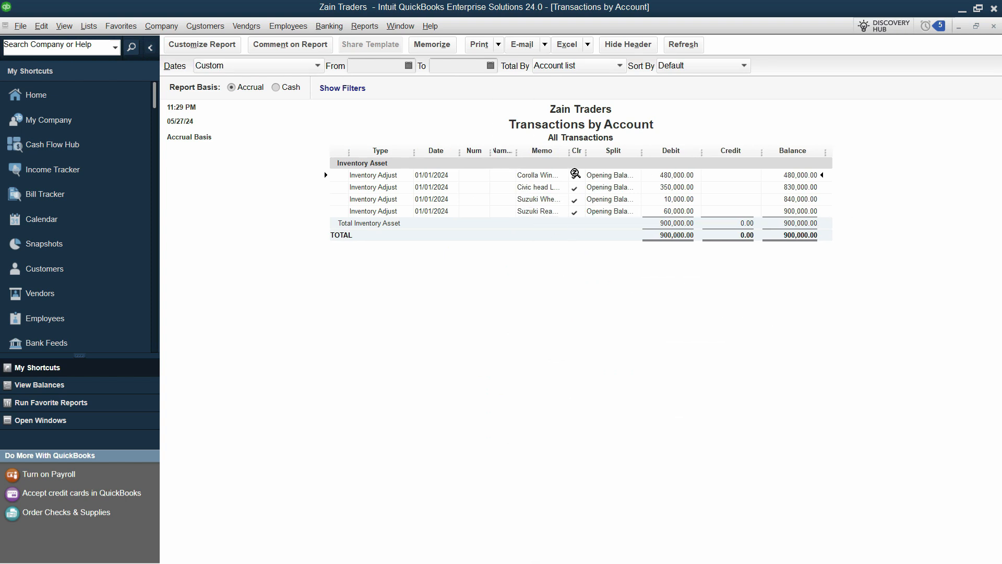
drag(570, 152, 655, 171)
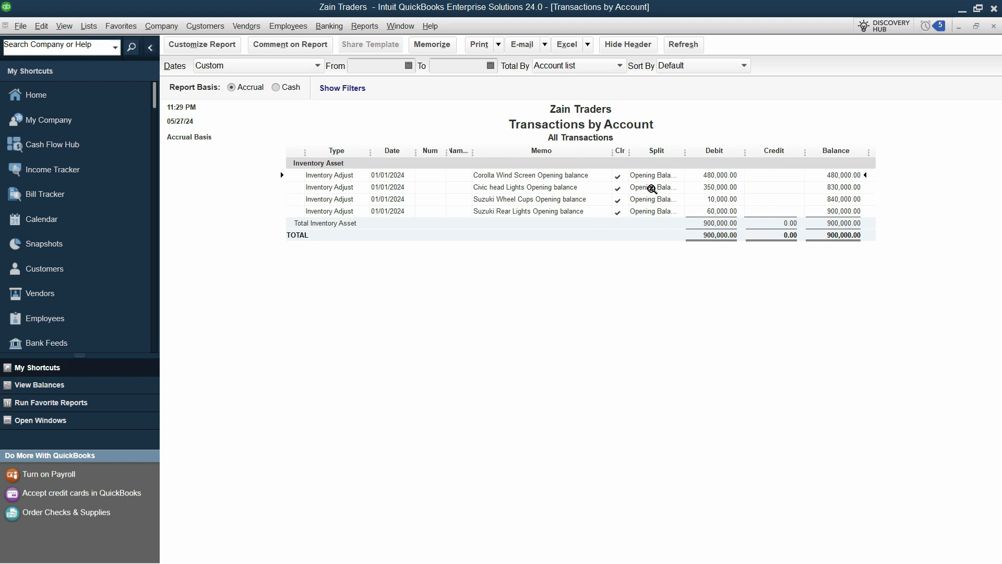
drag(691, 152, 762, 154)
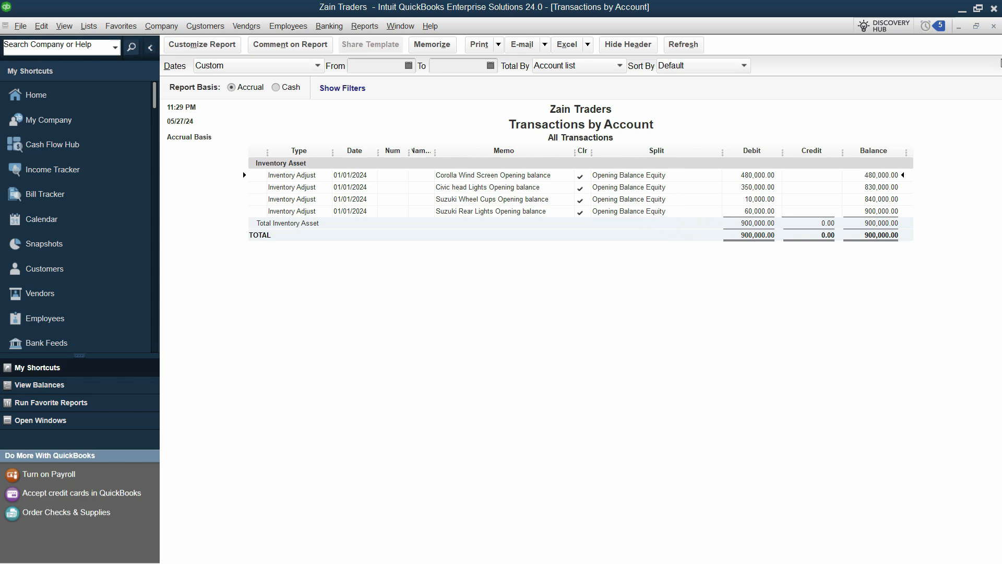
Close the transactions report without memorizing it and open the Chart of Accounts from the home page.
key(Escape)
click(577, 253)
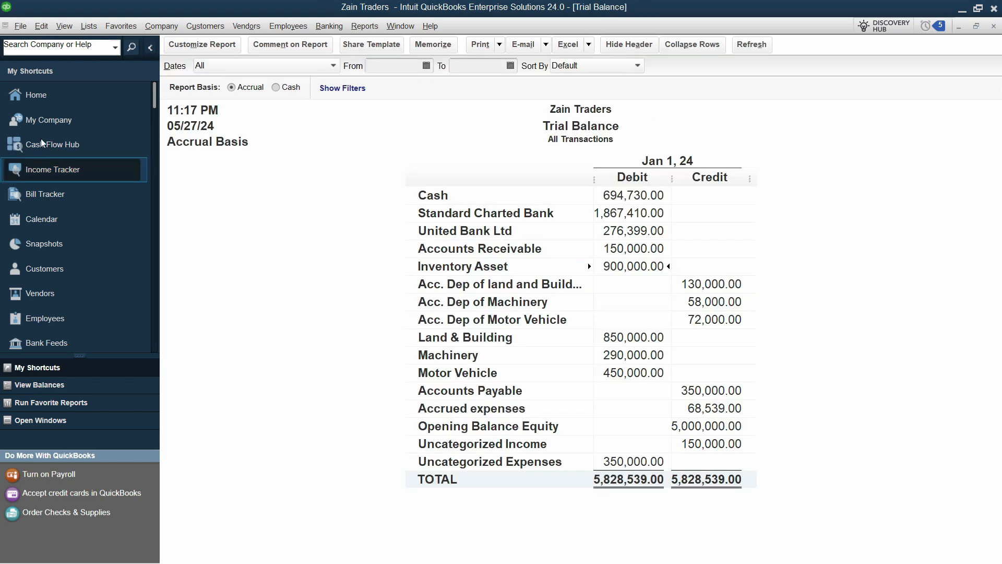
click(36, 95)
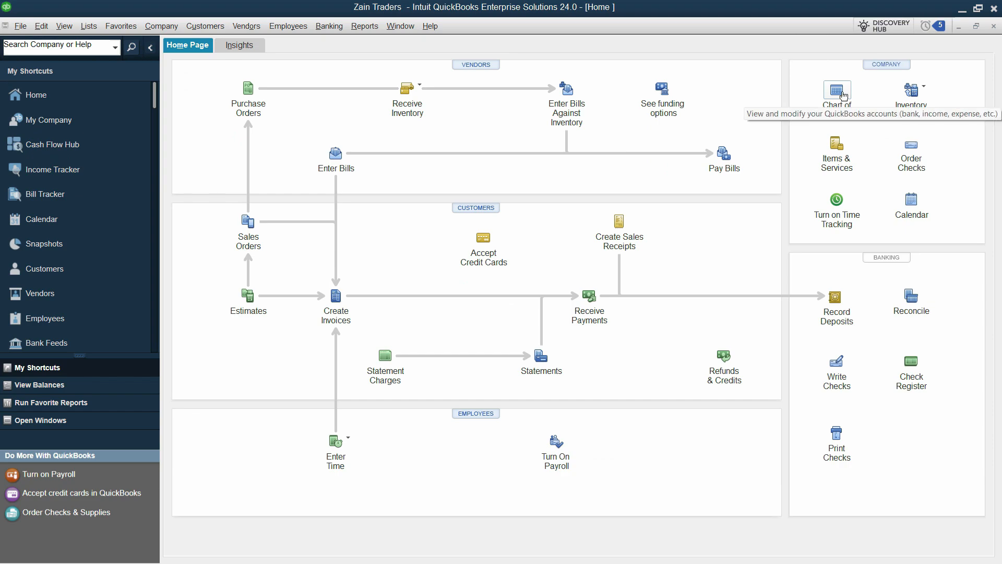
click(844, 95)
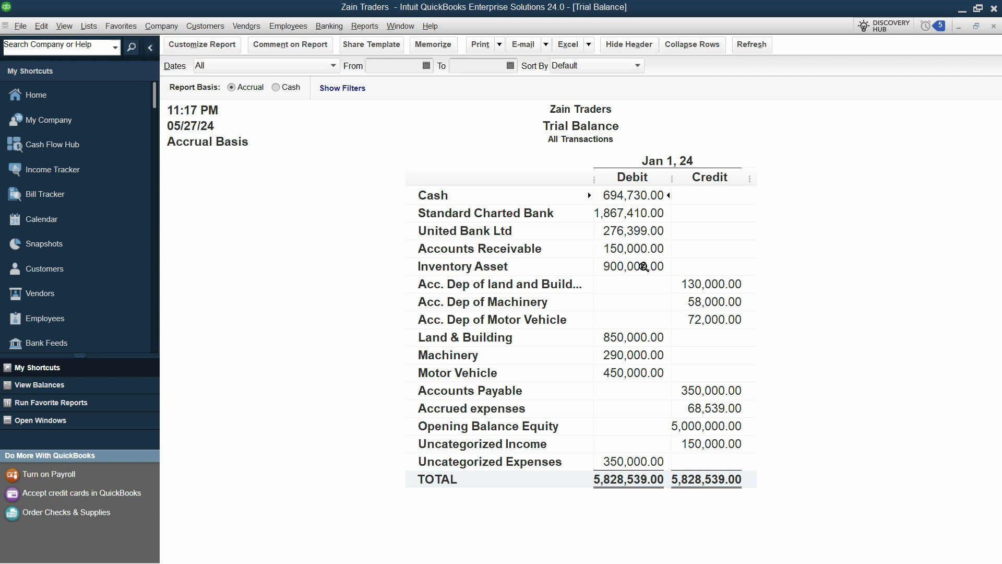
Drill into the trial balance's Inventory Asset amount and resize the columns so the full Memo and Split text can be read.
double_click(614, 267)
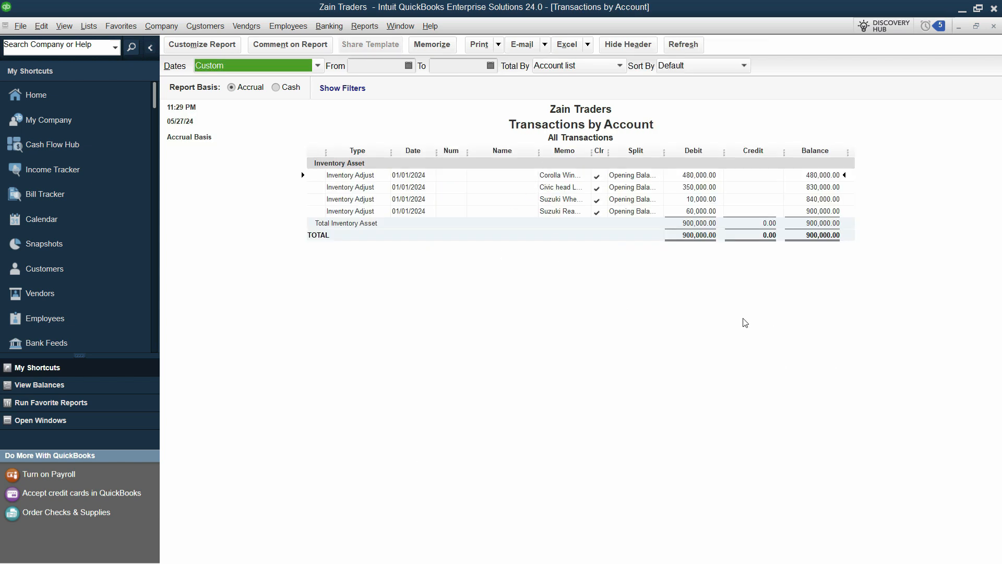
drag(538, 151, 493, 152)
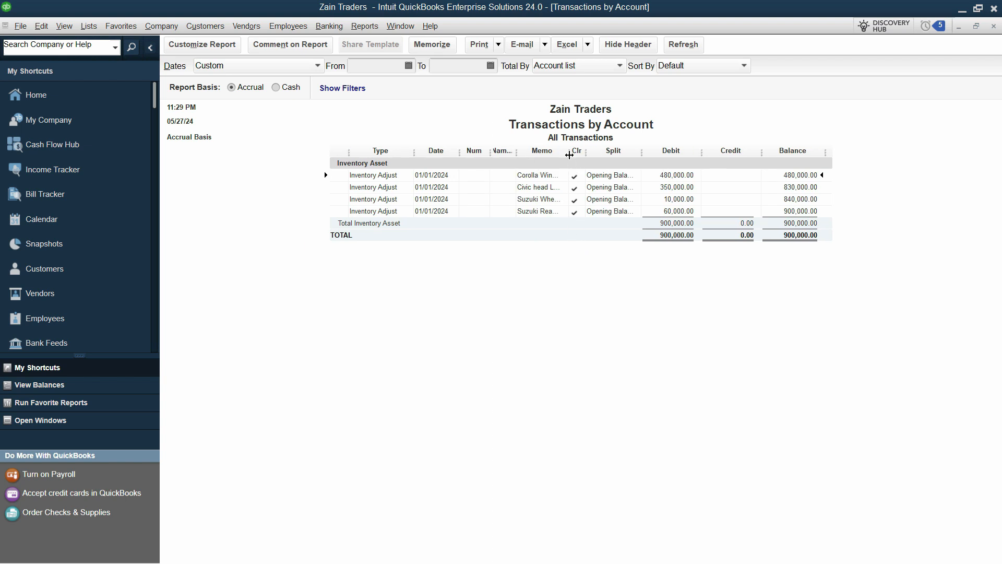
drag(568, 155, 655, 156)
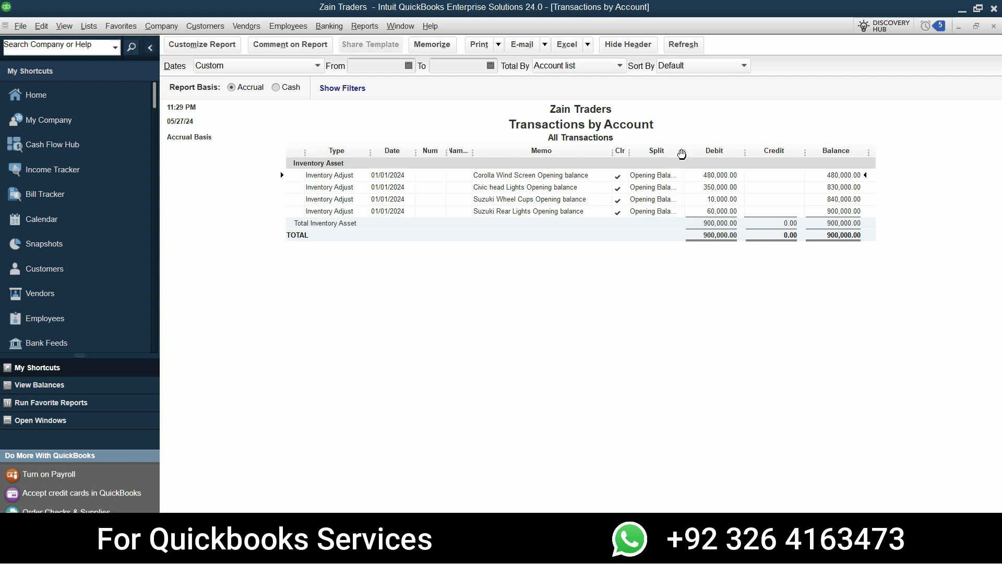
drag(685, 151, 762, 152)
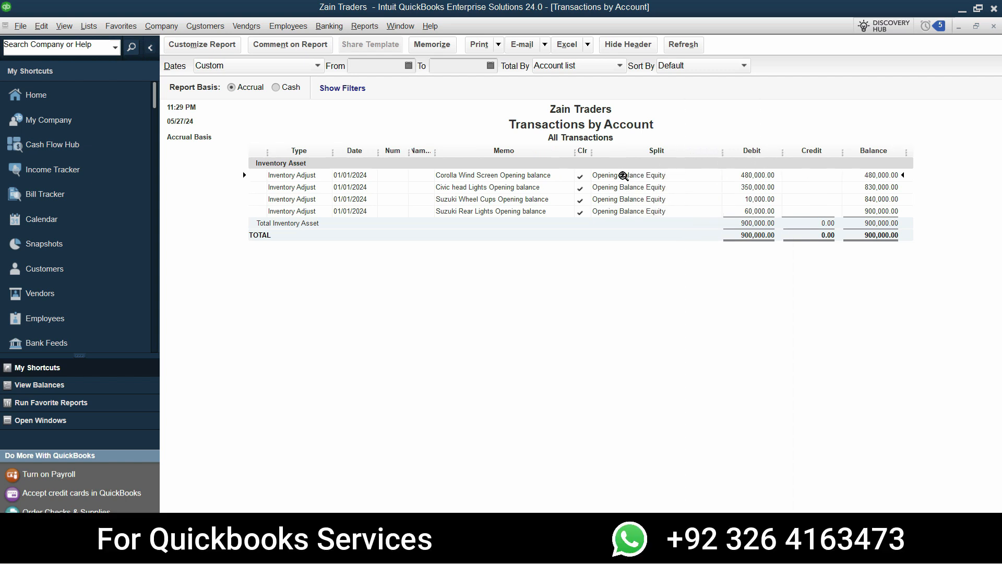
Leave the transactions report without memorizing it and check the Inventory Asset account in the Chart of Accounts.
click(993, 26)
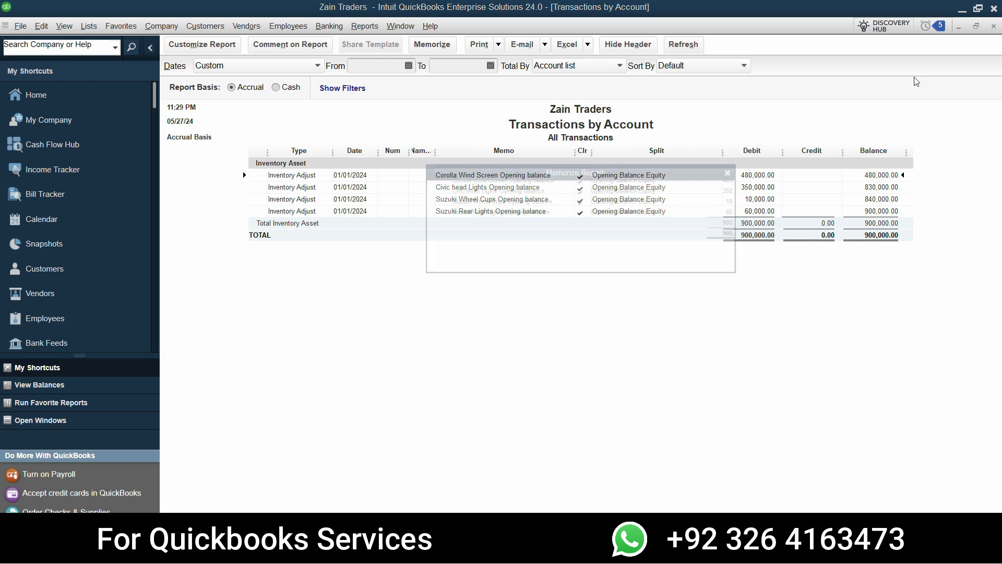
click(577, 253)
click(36, 94)
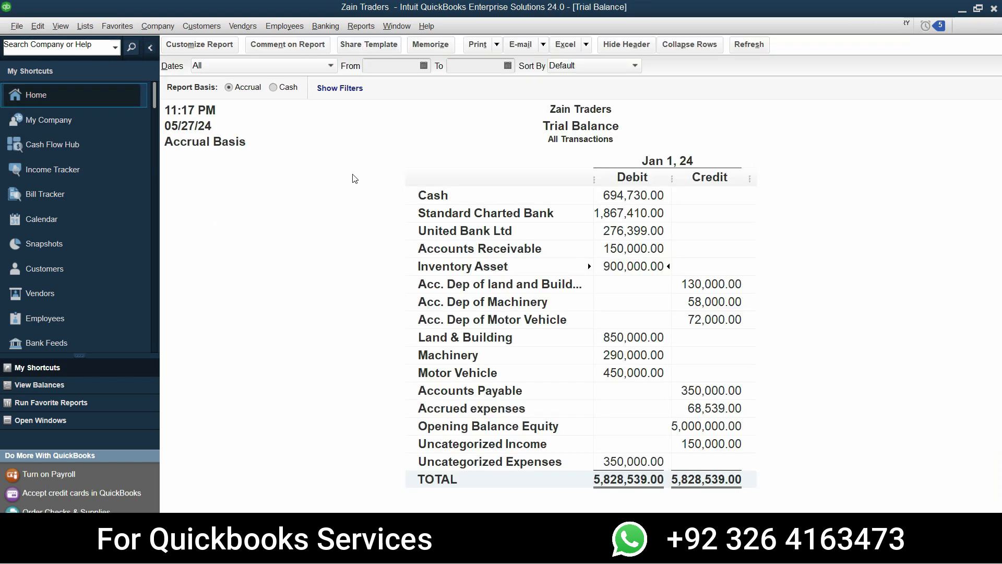
click(837, 92)
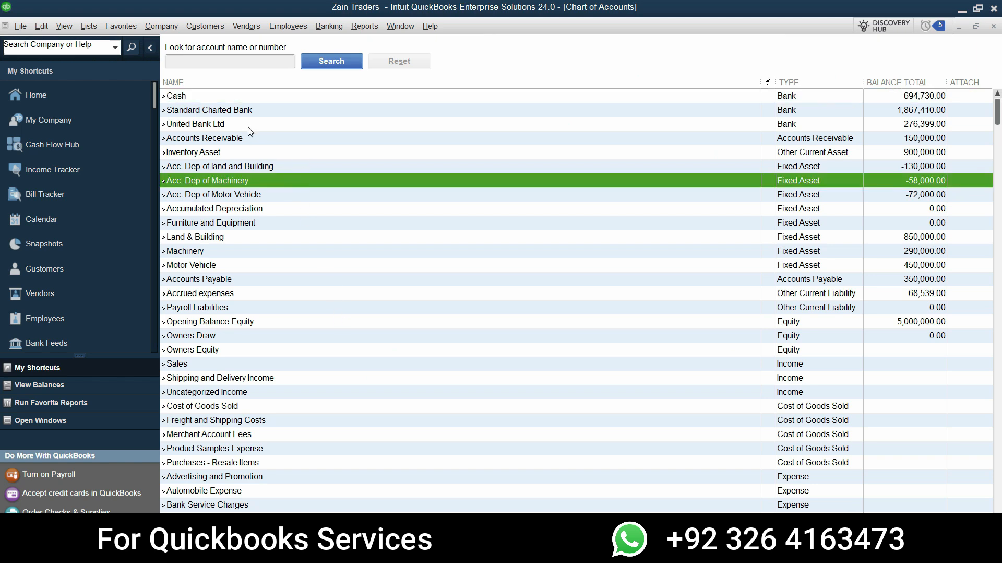
click(241, 151)
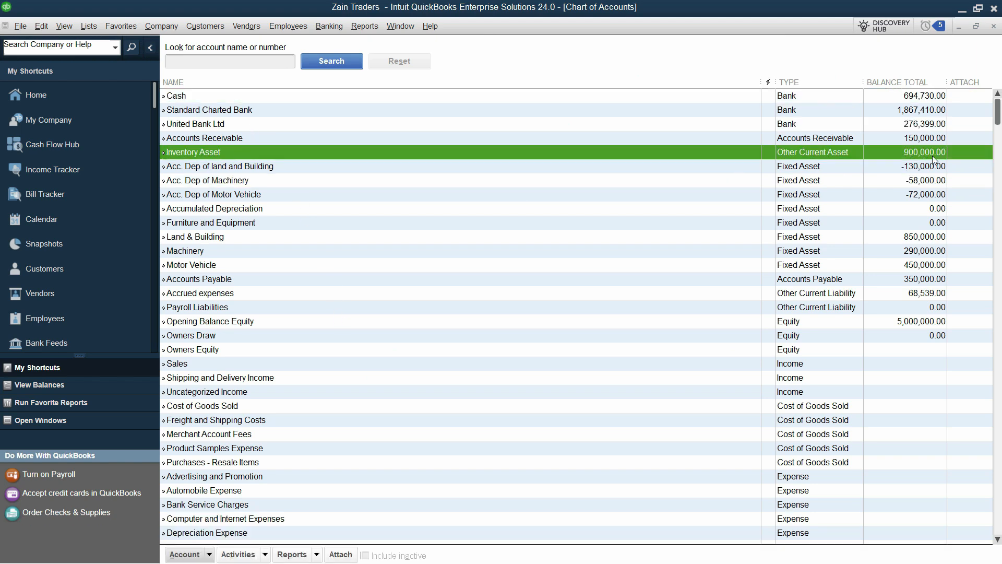
key(Escape)
Run the Trial Balance report with its date range set to All.
click(364, 27)
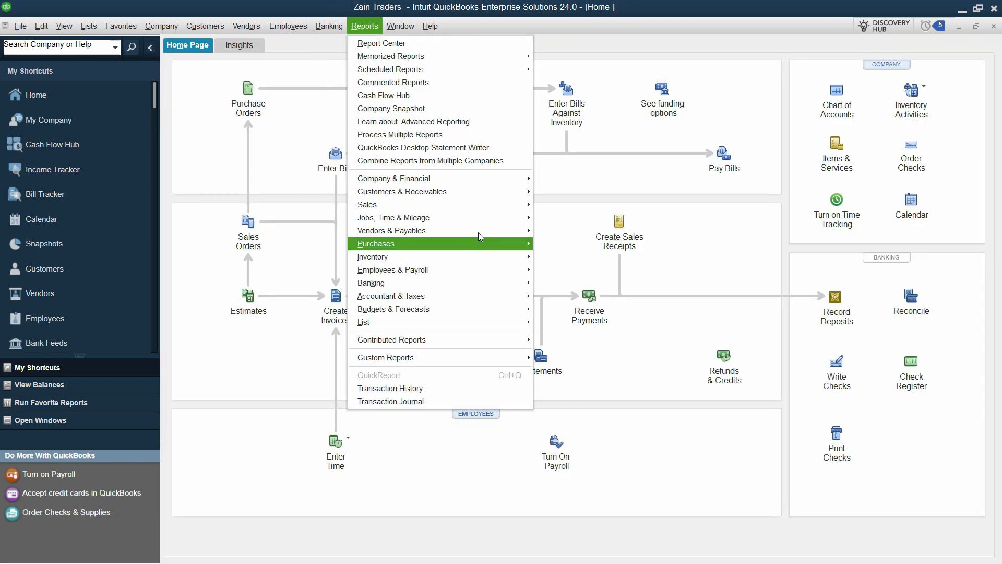
mouse_move(476, 301)
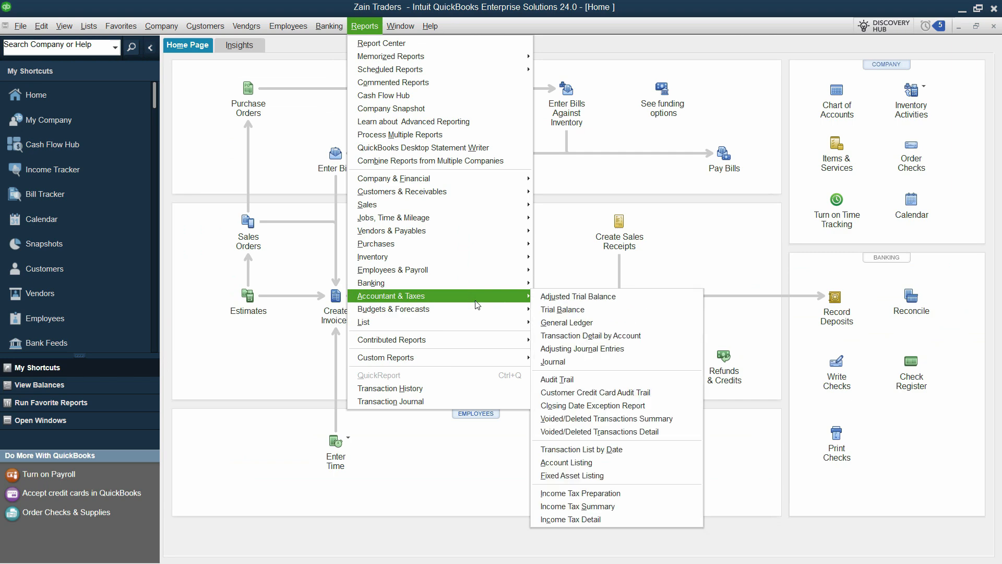
click(559, 309)
click(299, 66)
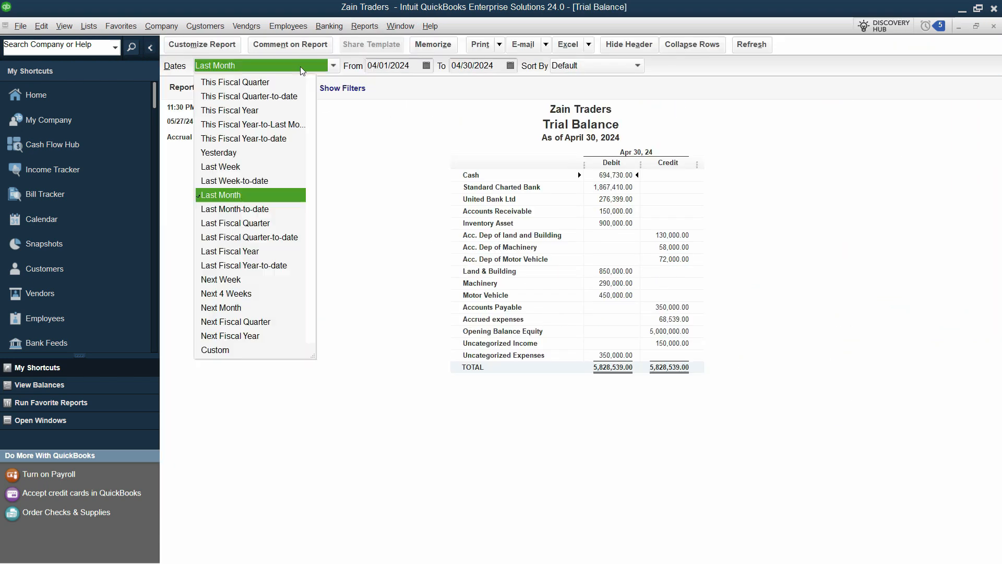
click(310, 94)
click(249, 84)
Set the trial balance's column label font to size 12 and apply the change to all related fonts.
click(202, 45)
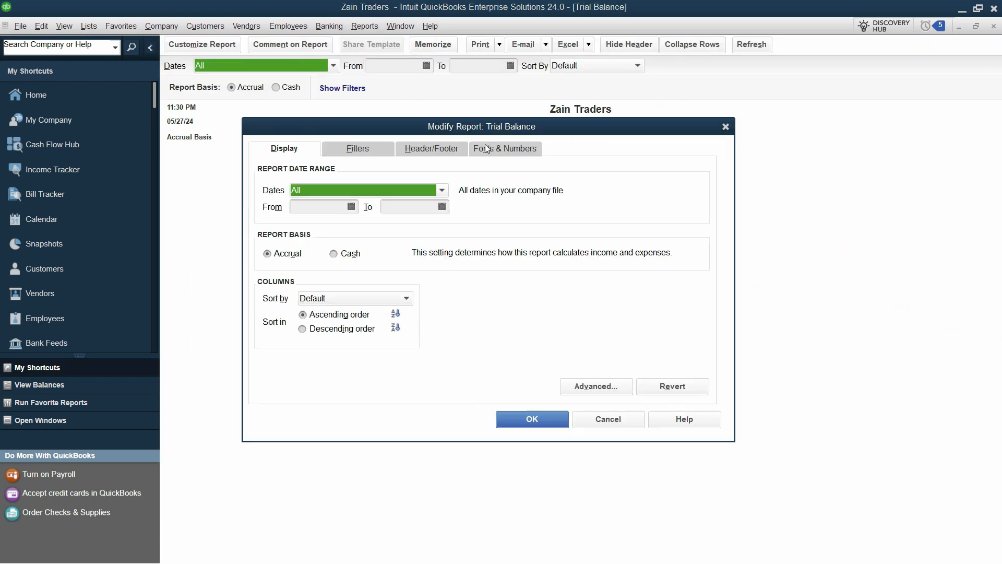
click(485, 147)
click(445, 310)
click(454, 275)
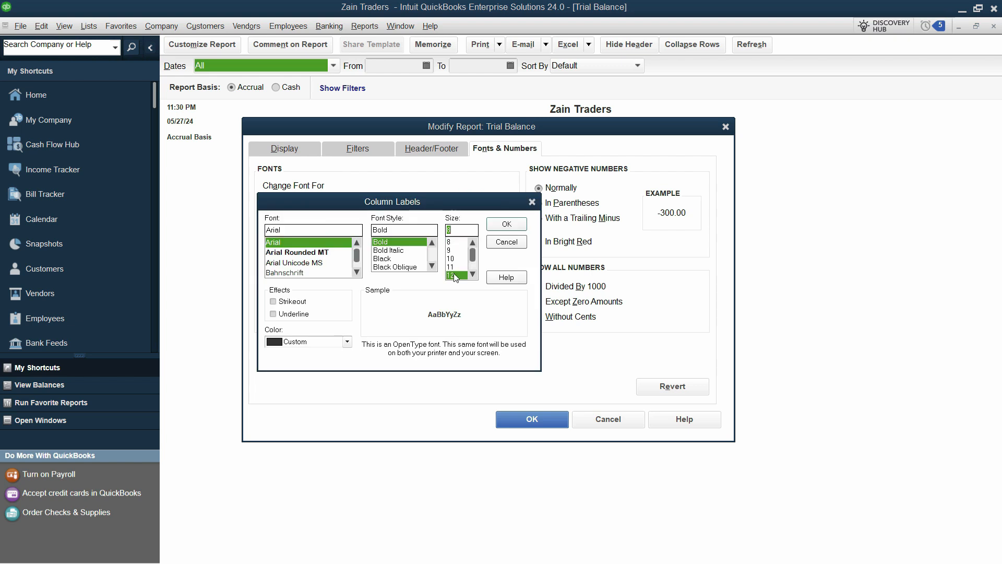
click(507, 224)
click(449, 174)
click(532, 419)
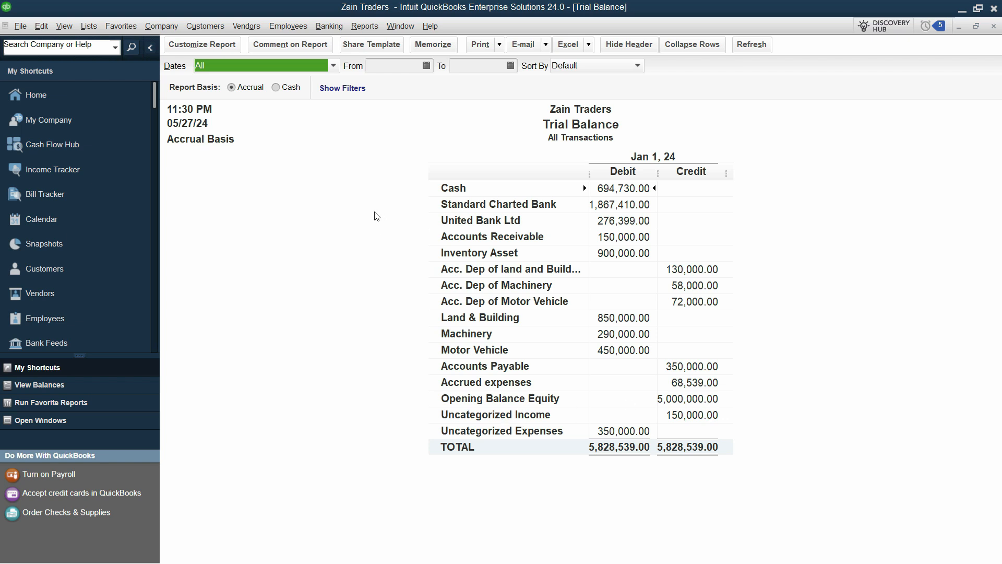
Open a new general journal entry and dismiss the notice about automatic entry numbering.
click(159, 29)
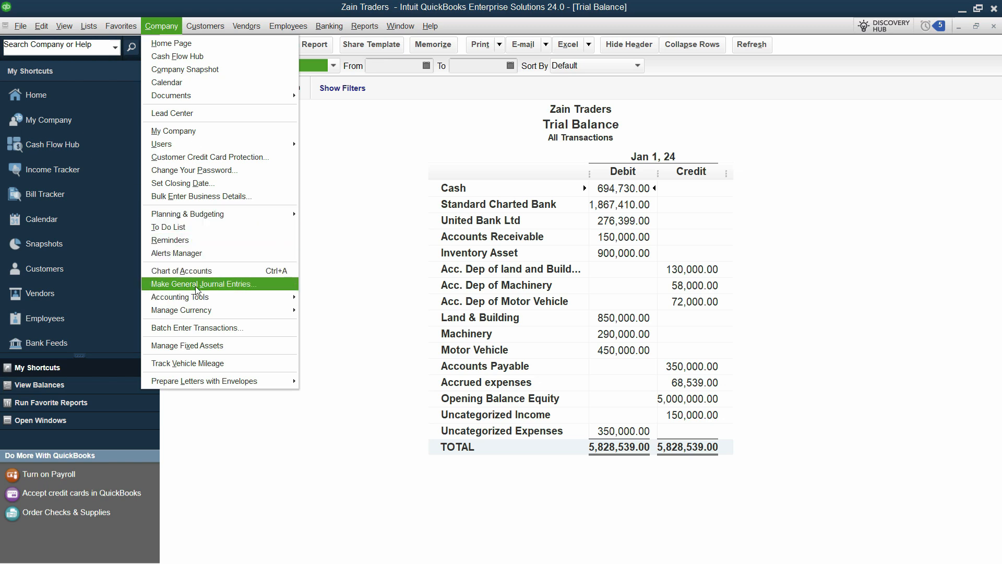
click(214, 290)
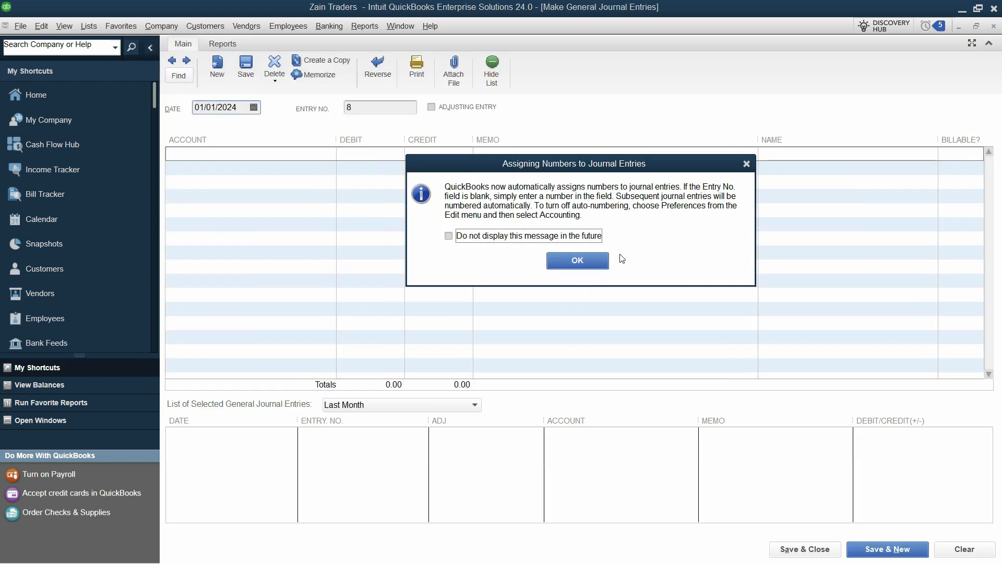
click(590, 262)
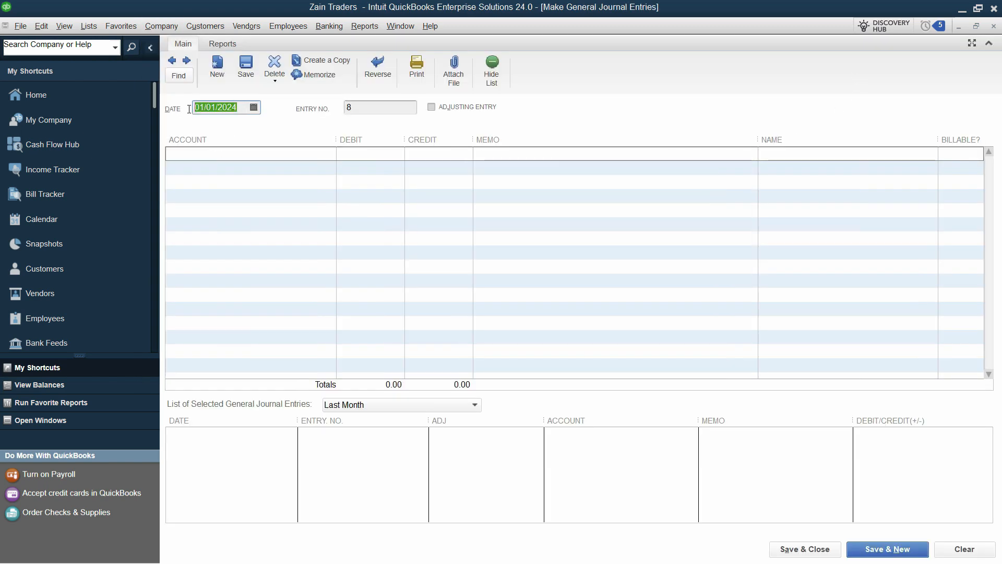
Debit Uncategorized Income 150,000 on the first journal line with the memo "Opening Balance Adjustment".
click(214, 155)
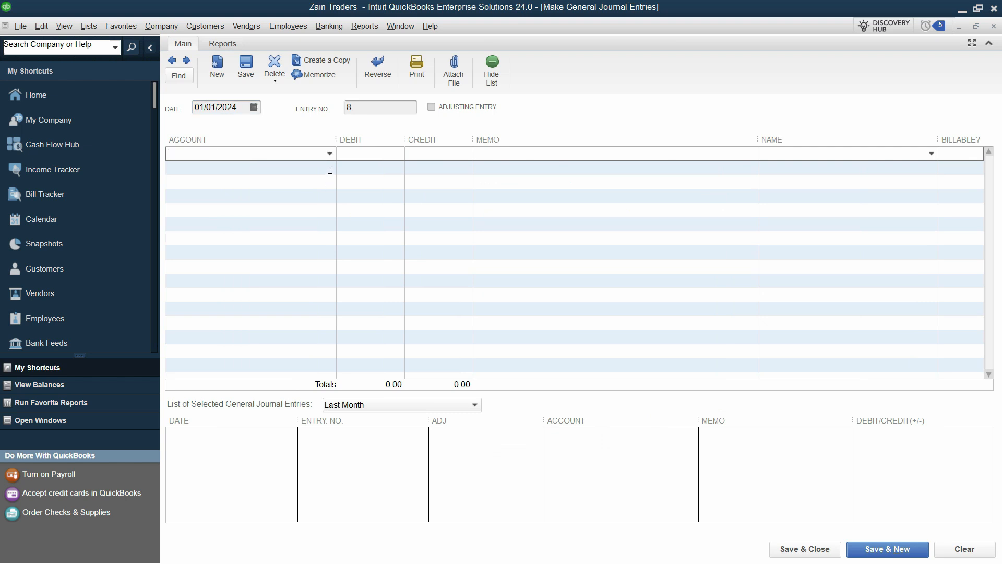
text(Uncategorized Expenses)
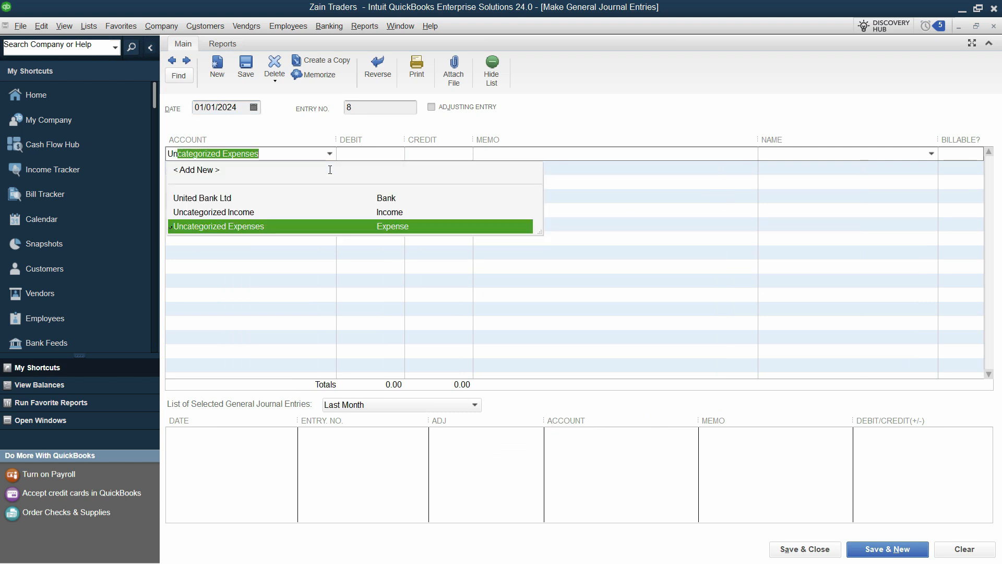
key(Up)
key(Tab)
click(472, 154)
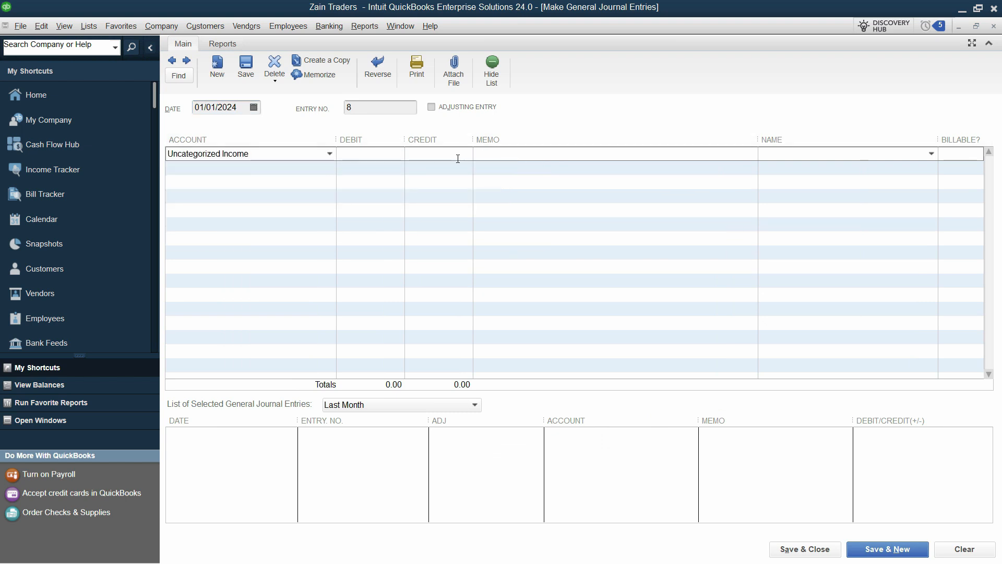
click(372, 153)
key(Tab)
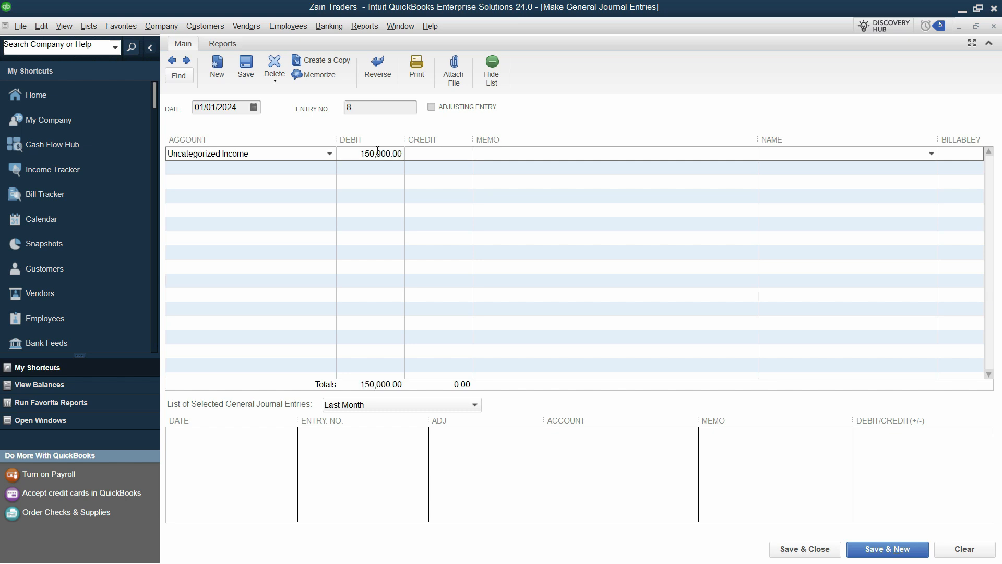
text(Opening Balance Adjus)
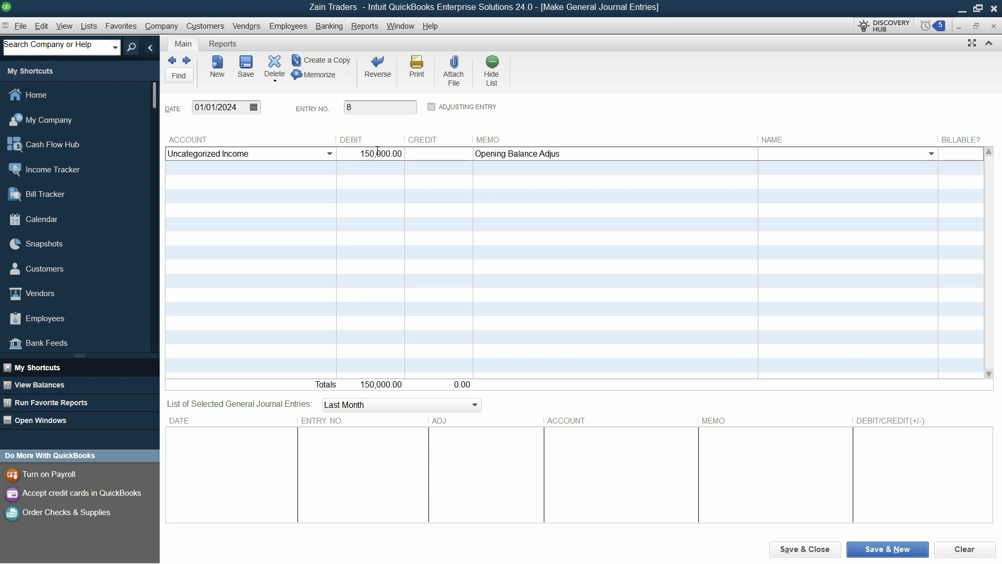
key(Tab)
key(Tab)
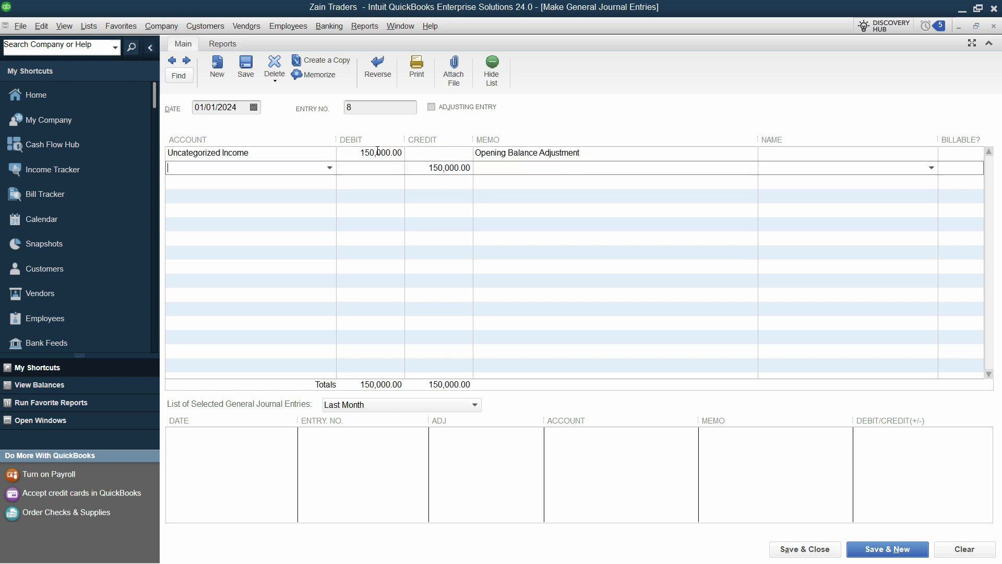
Credit Uncategorized Expenses 350,000 on the second journal line.
text(Uncategorized Expenses)
key(Tab)
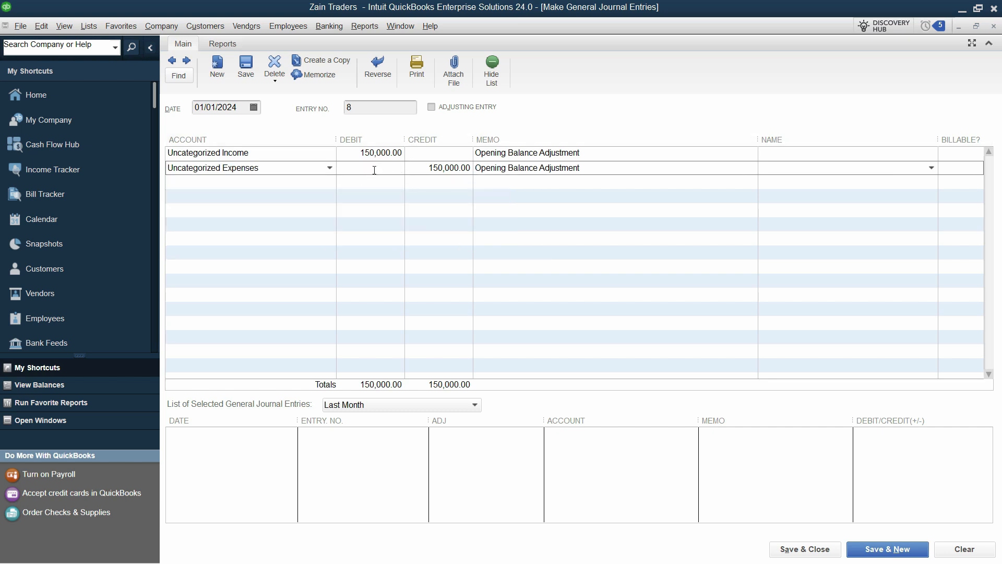
key(Tab)
text(350,000)
key(Tab)
click(260, 180)
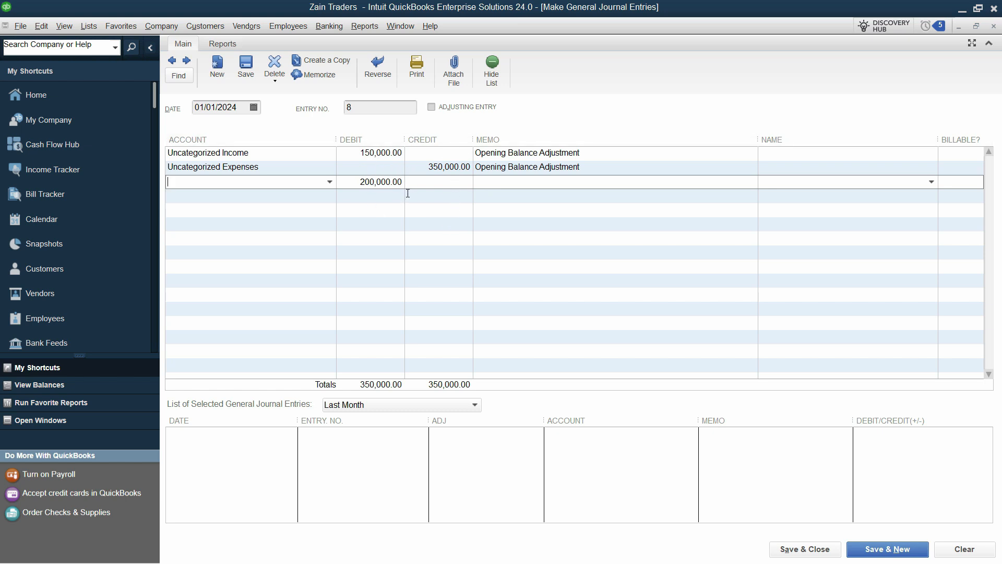
Debit Opening Balance Equity 200,000 on the third journal line, save the entry and close the journal window.
click(364, 153)
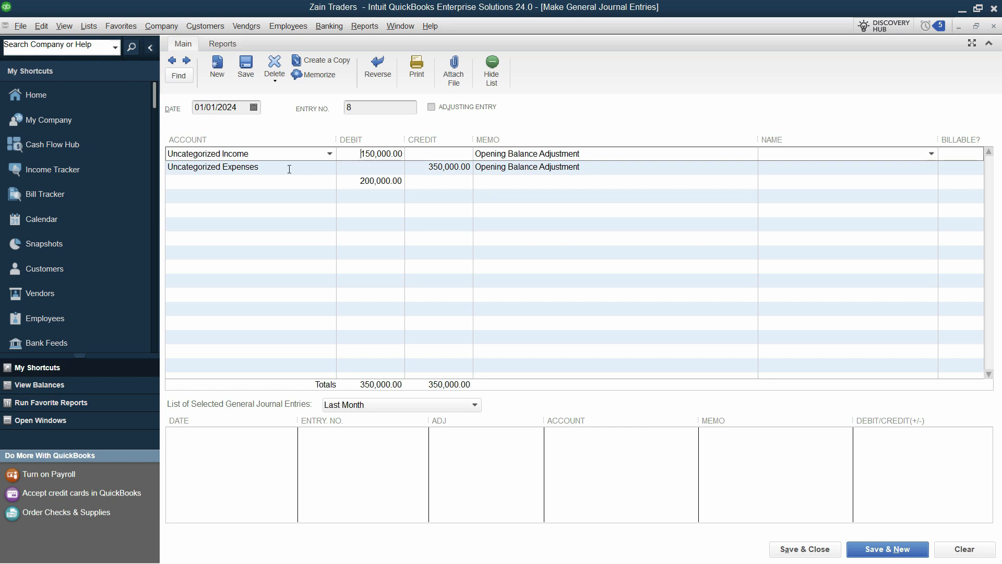
click(262, 167)
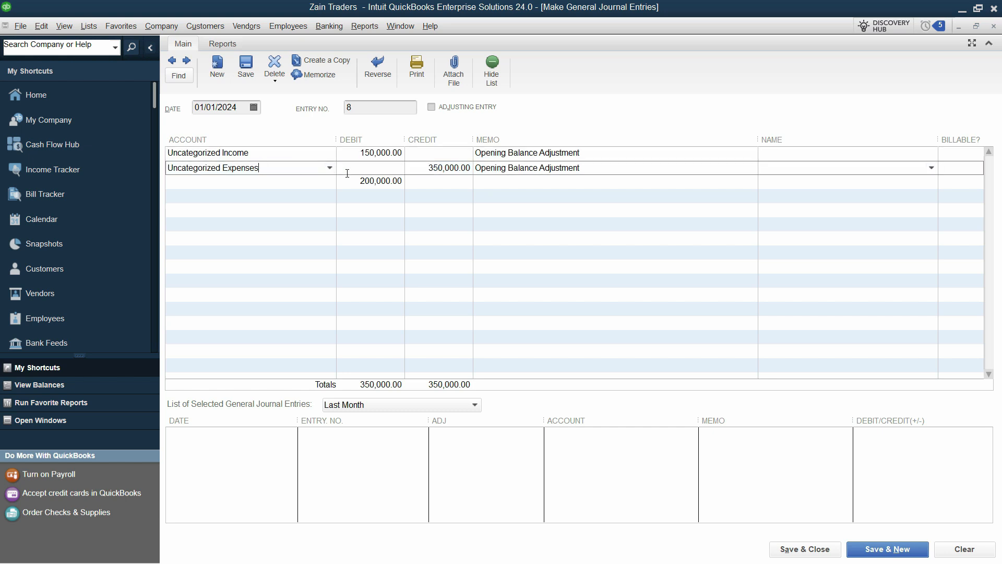
click(423, 174)
click(372, 186)
click(266, 190)
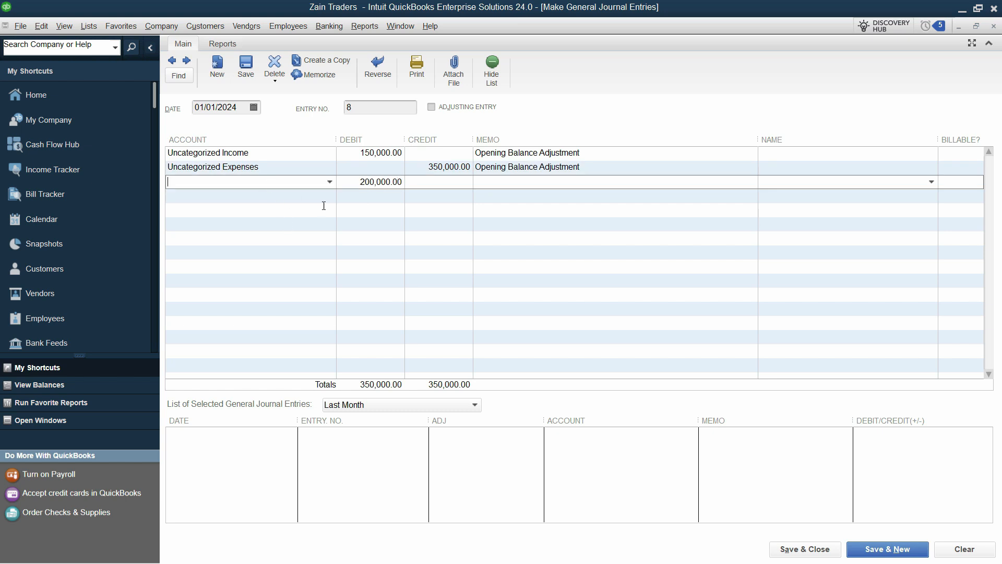
text(Opening Balance Equity)
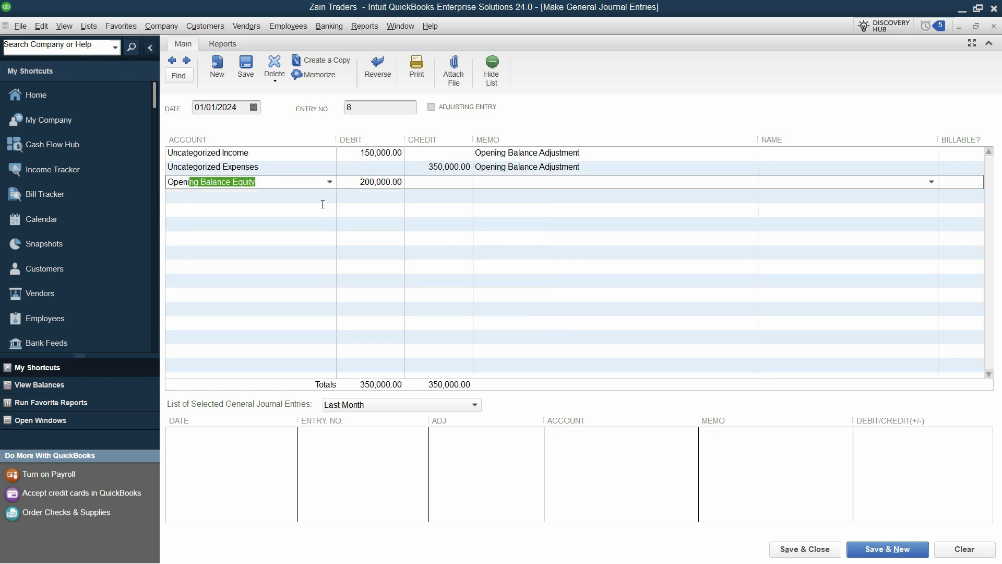
key(Tab)
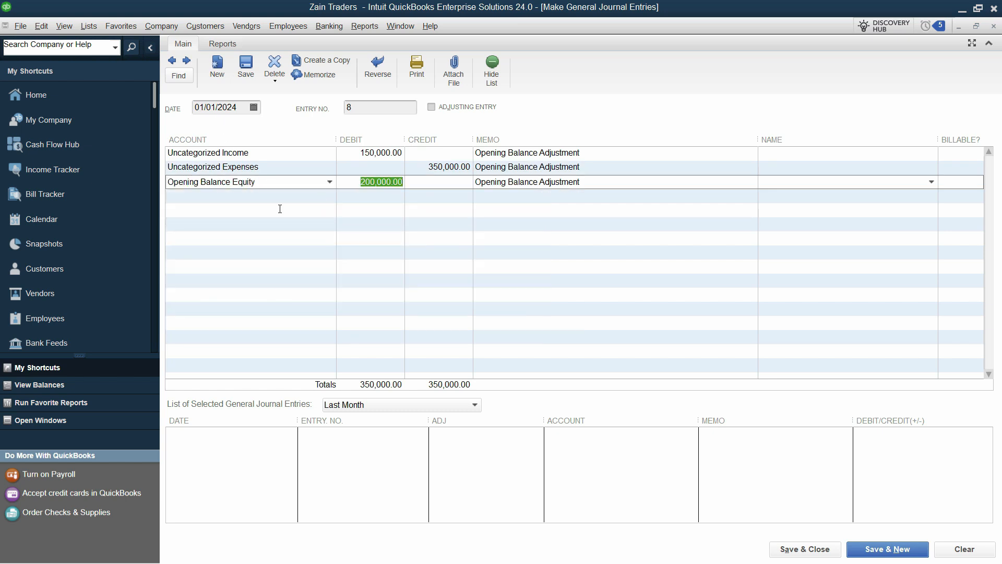
click(878, 553)
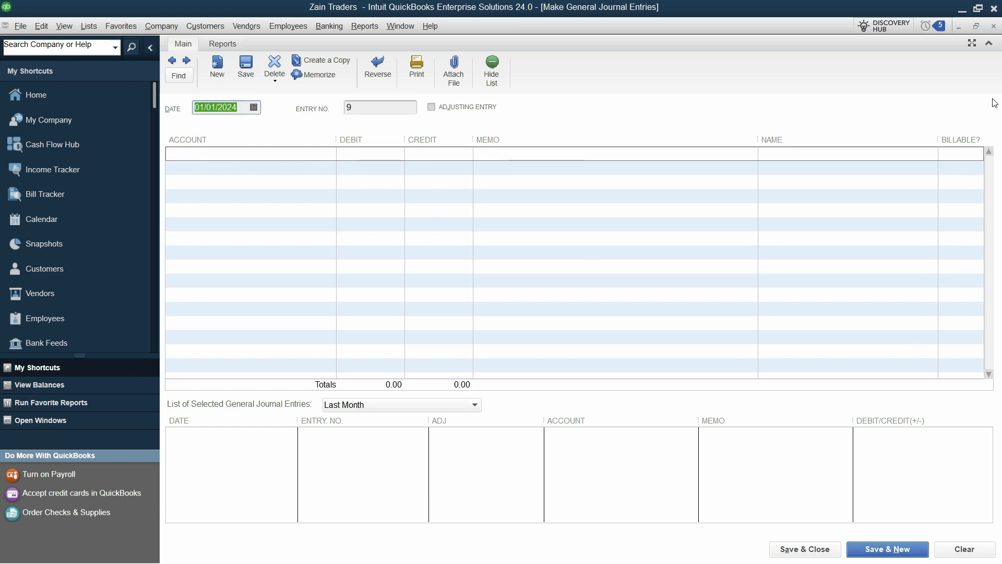
click(993, 27)
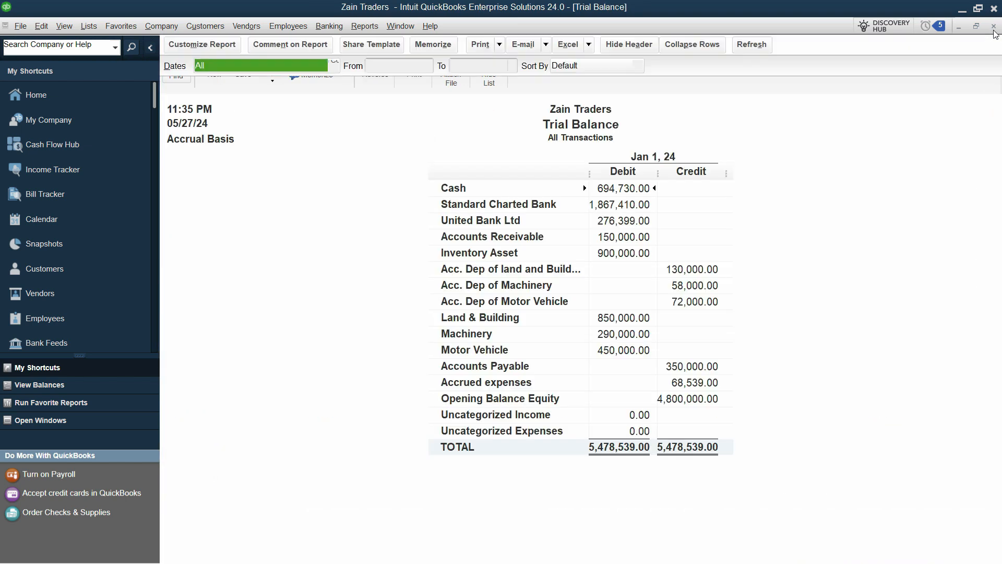
Set the trial balance date range to Today and restore it to All.
click(333, 65)
click(257, 103)
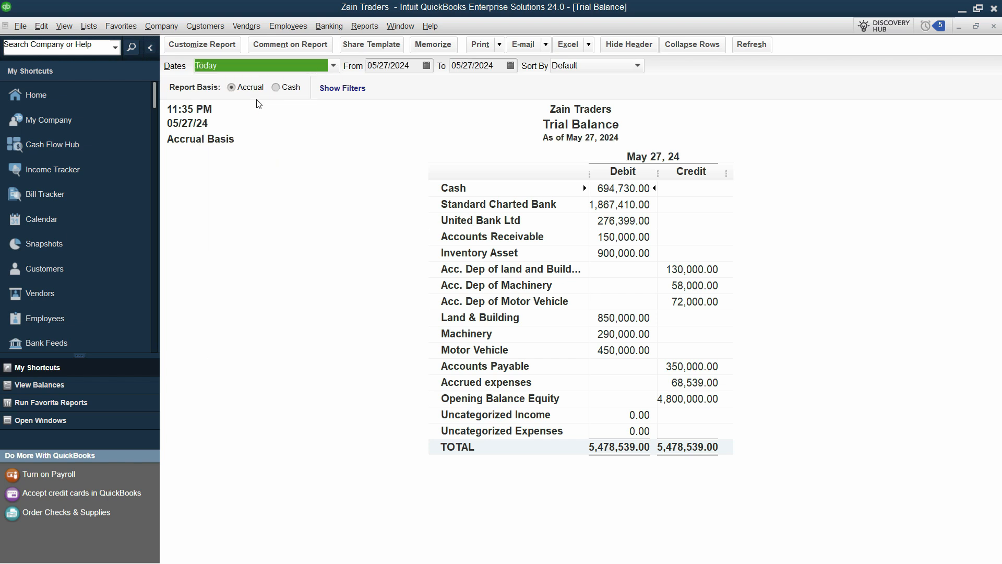
click(328, 61)
click(235, 84)
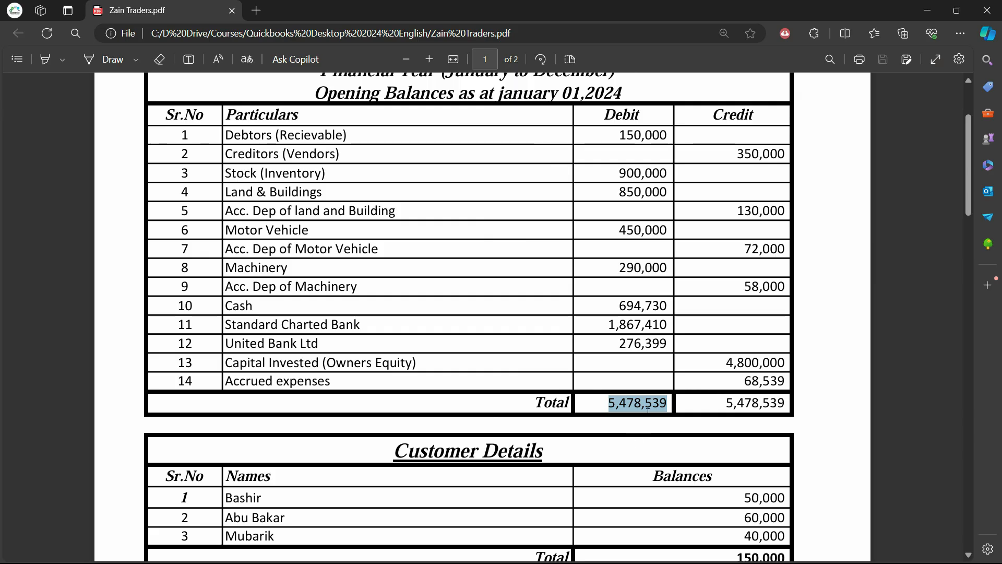
Check the opening balances debit total in Zain Traders.pdf against the QuickBooks trial balance.
click(646, 409)
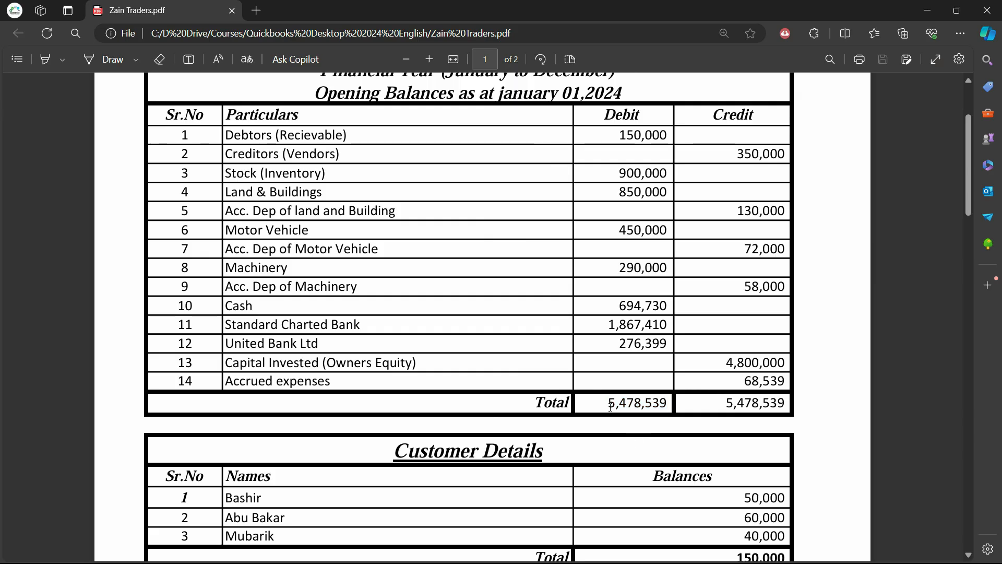
double_click(626, 406)
click(690, 408)
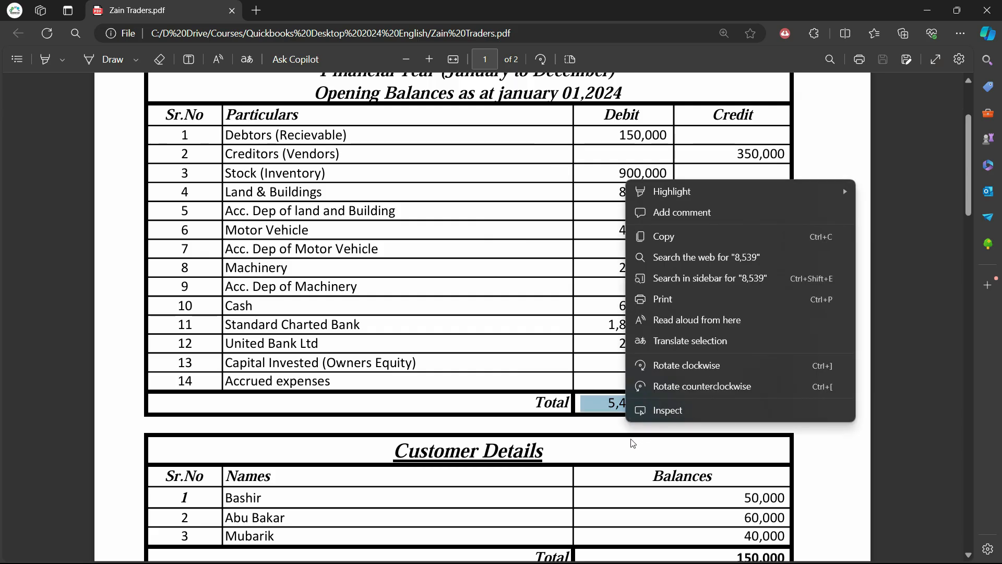
key(alt+Tab)
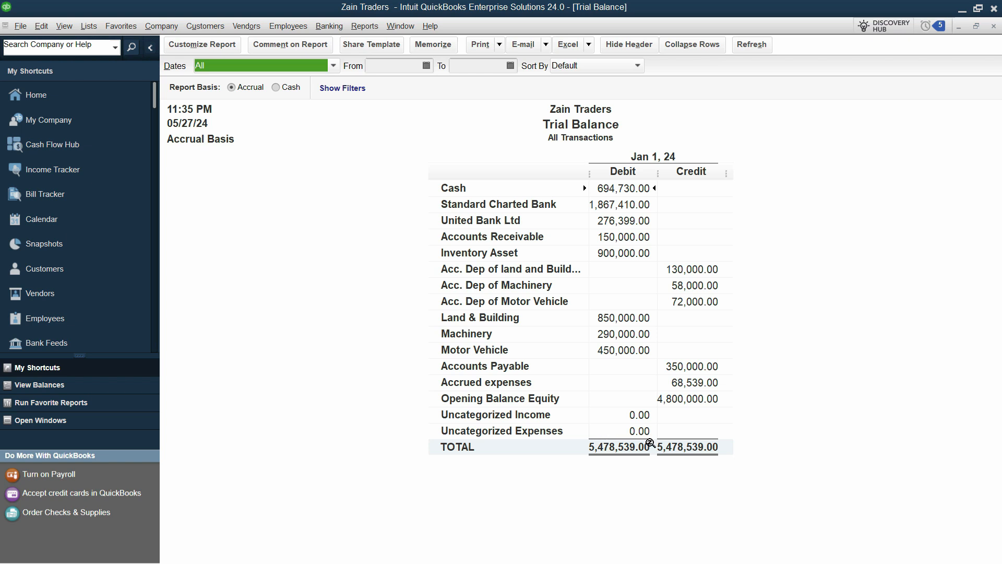
Customize the trial balance's advanced display options to show only non-zero rows and non-zero columns.
click(219, 45)
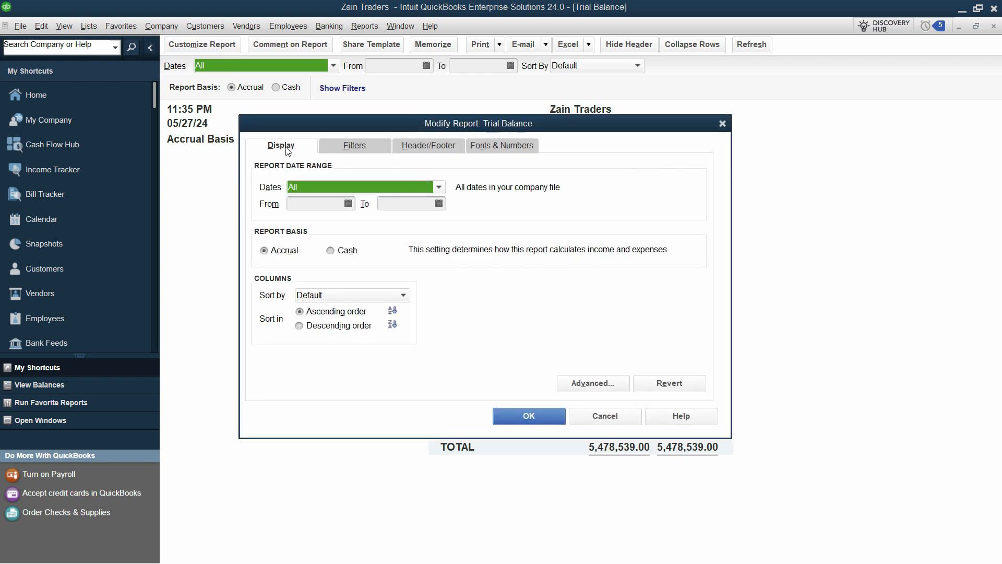
click(561, 387)
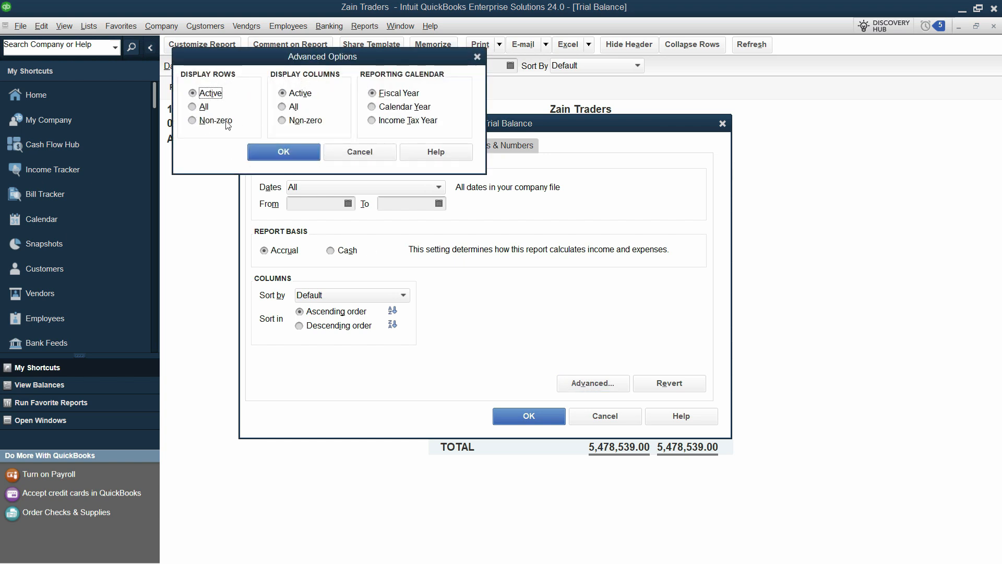
click(193, 120)
click(297, 123)
click(300, 156)
click(529, 416)
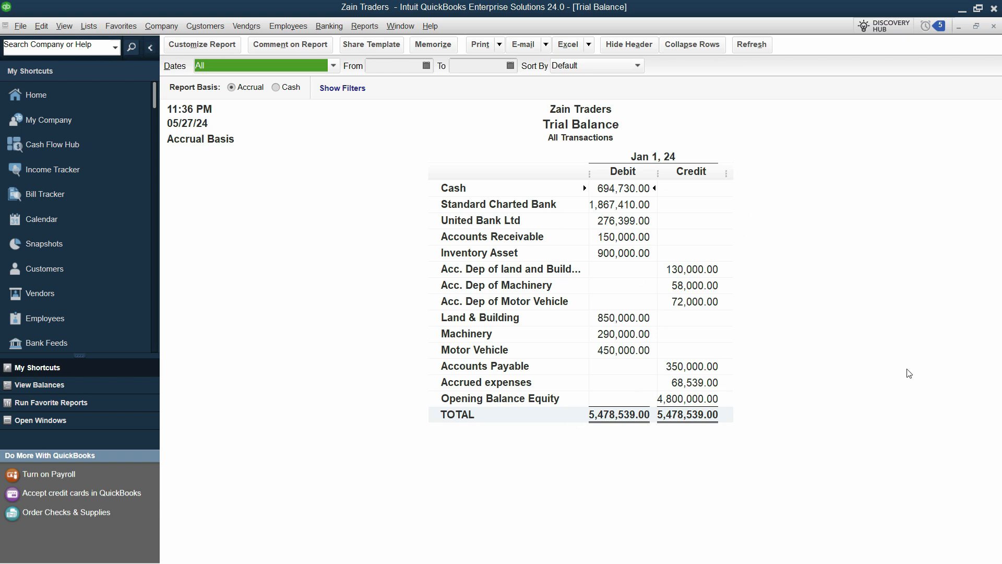
Review the transactions behind the Opening Balance Equity credit balance and return to the trial balance.
double_click(687, 399)
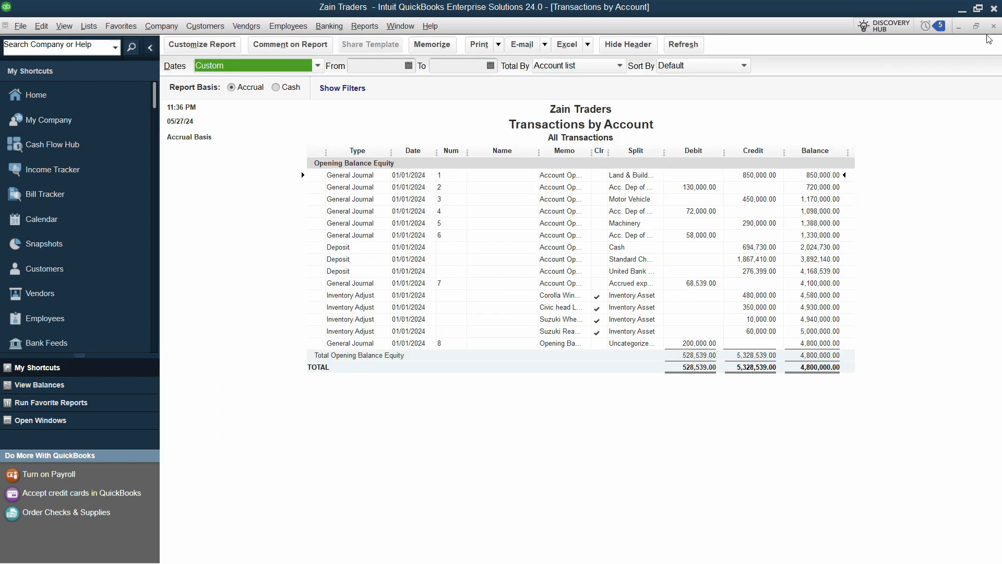
click(993, 26)
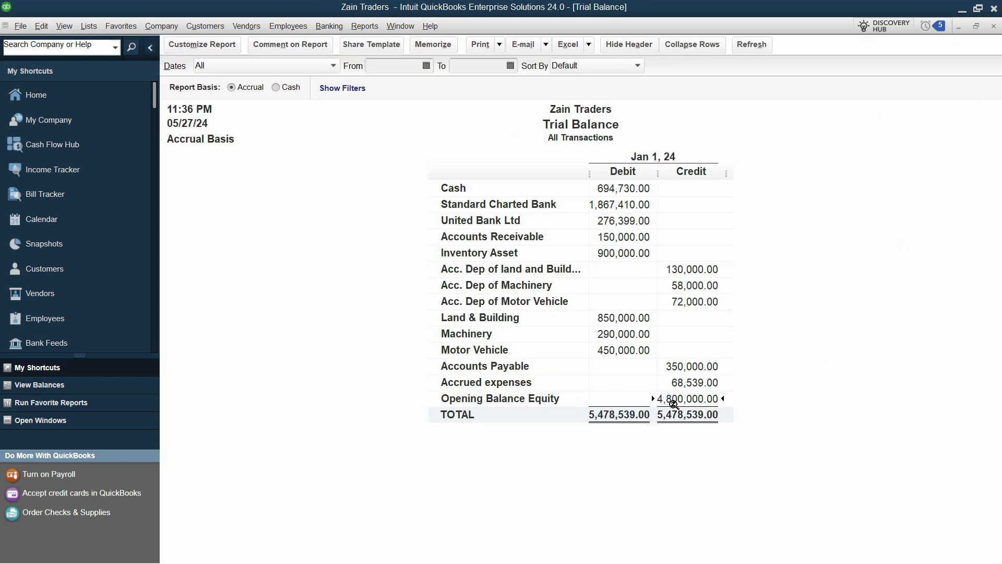
double_click(682, 398)
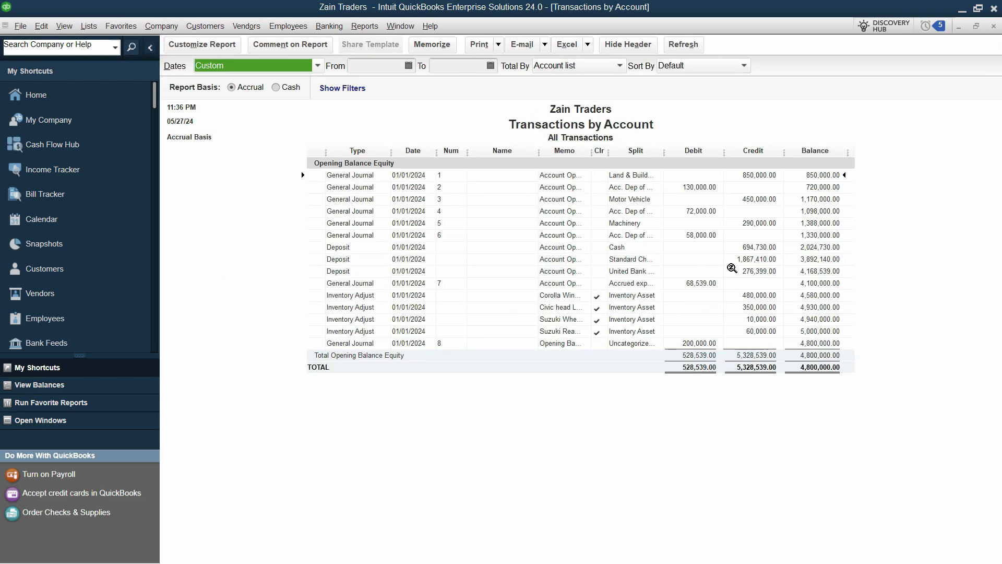
click(994, 26)
Switch to Zain Traders.pdf, check the Capital Invested (Owners Equity) amount, and return to the QuickBooks trial balance.
key(alt+Tab)
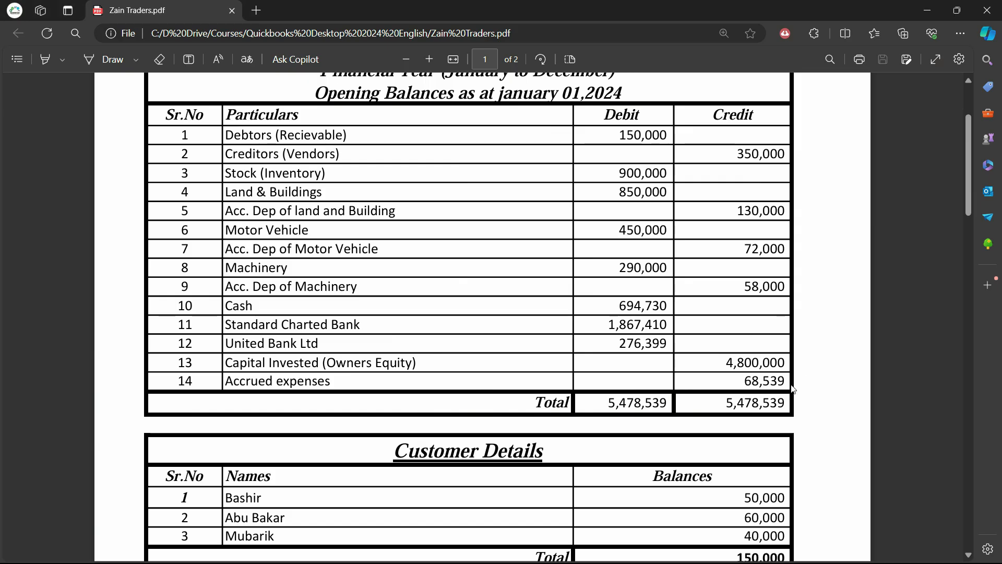
drag(728, 366, 788, 366)
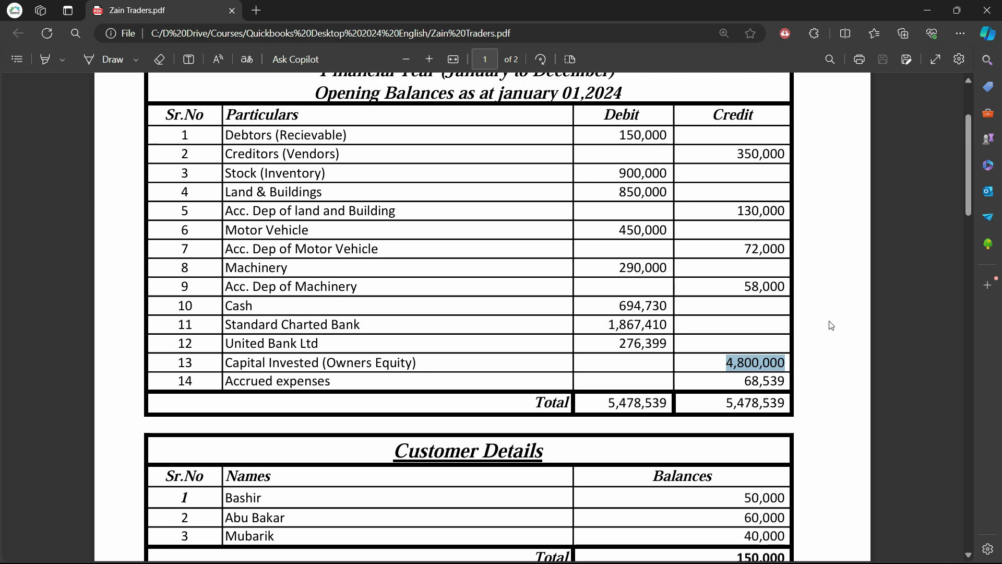
key(alt+Tab)
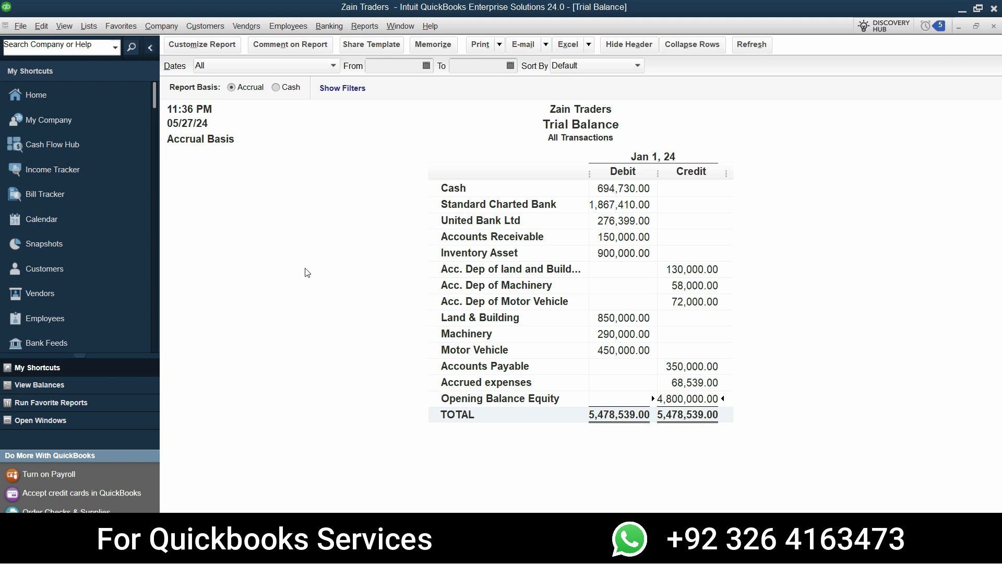
Review the account balances in the Chart of Accounts from the home page and close the list.
click(101, 95)
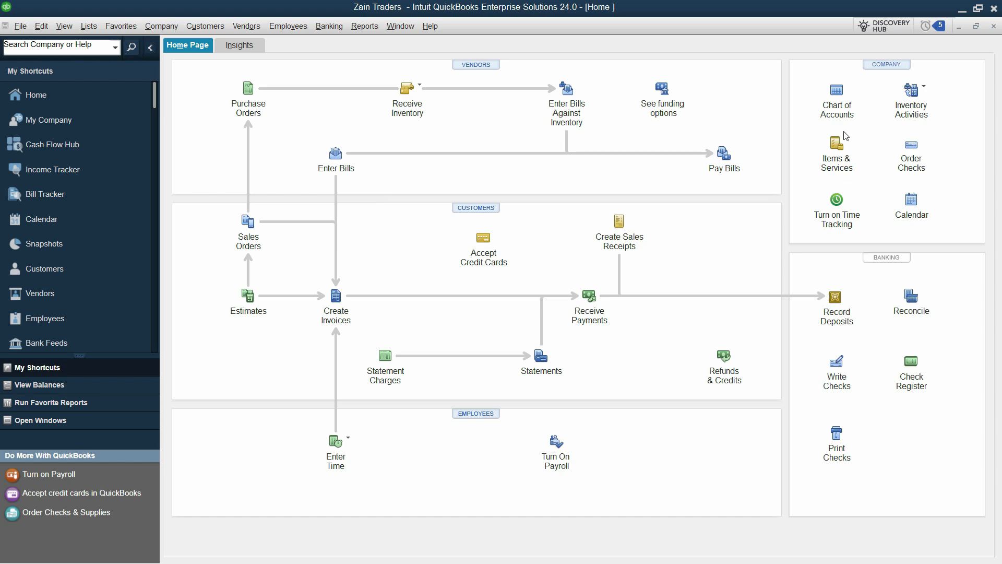
click(837, 91)
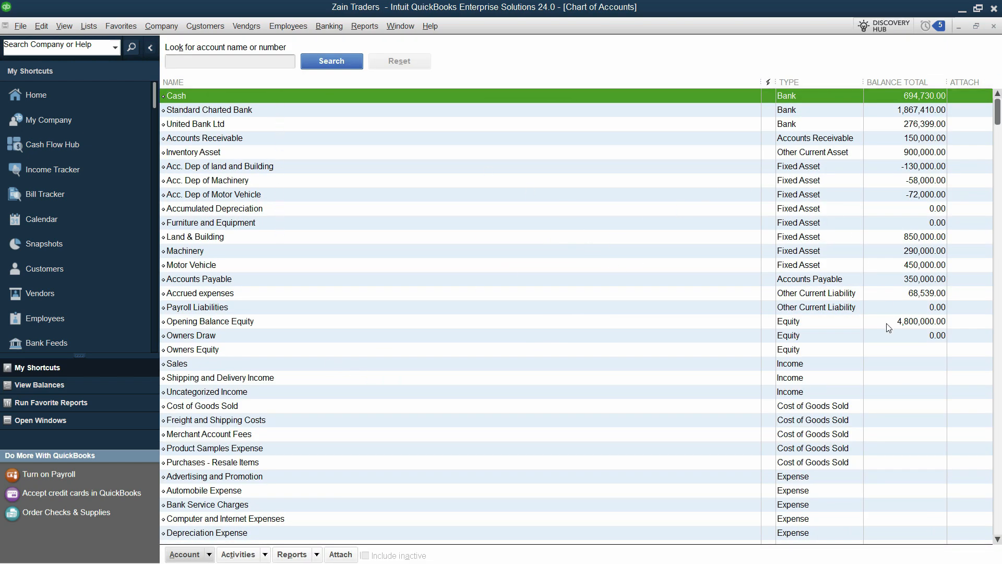
click(994, 26)
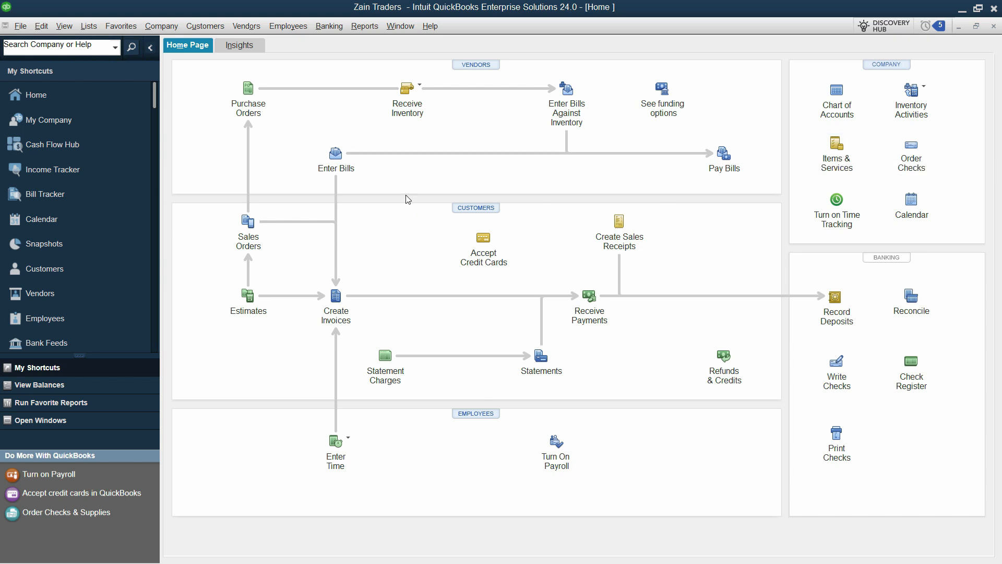
click(364, 26)
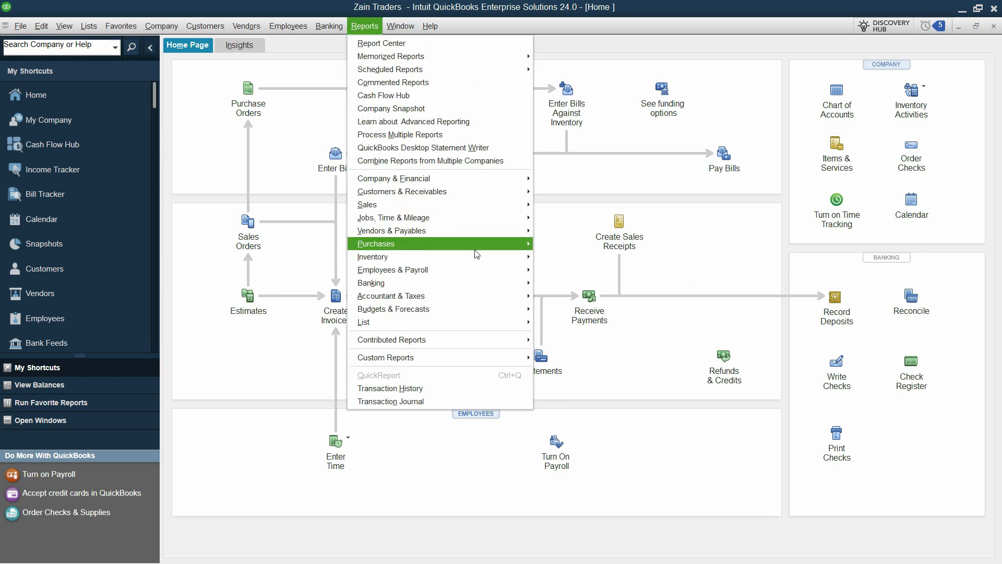
click(552, 186)
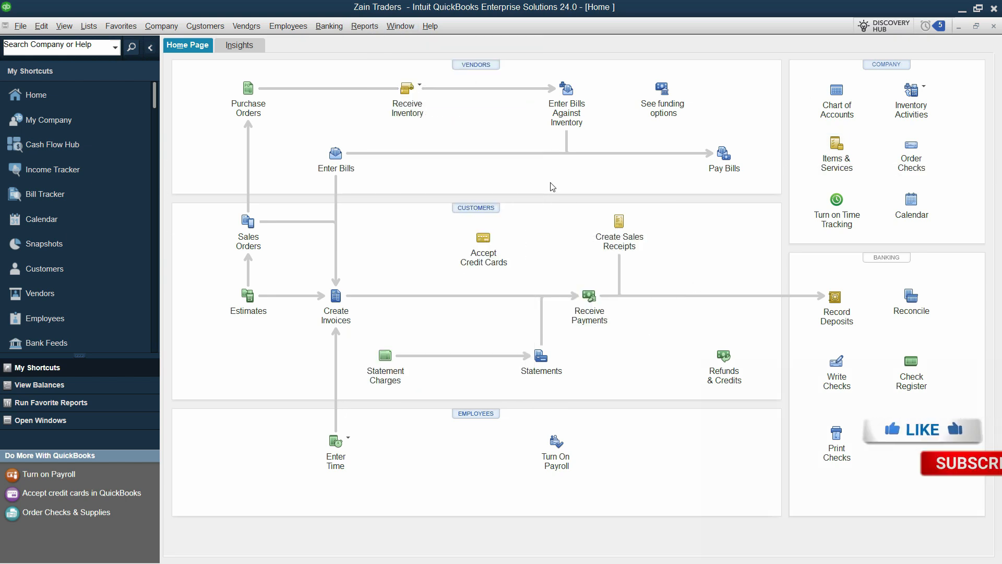